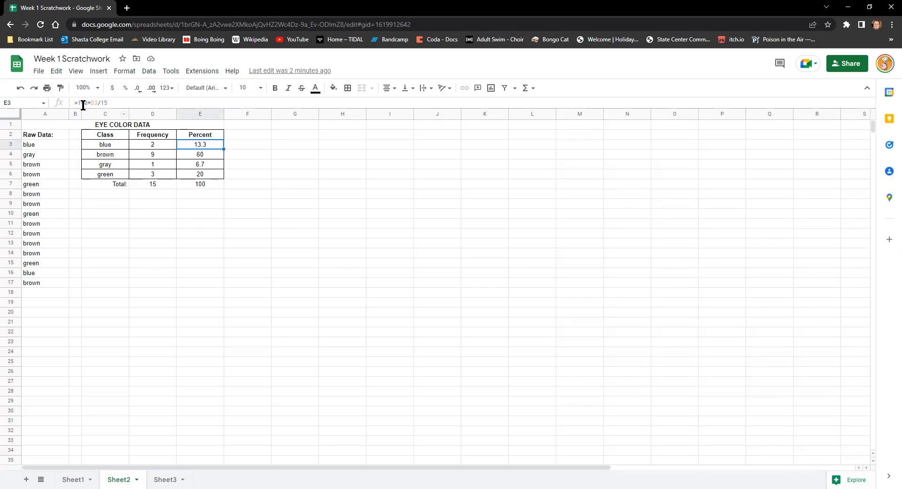
# - Examine the percent formulas for the brown, gray and green classes in the eye color table
pyautogui.click(206, 157)
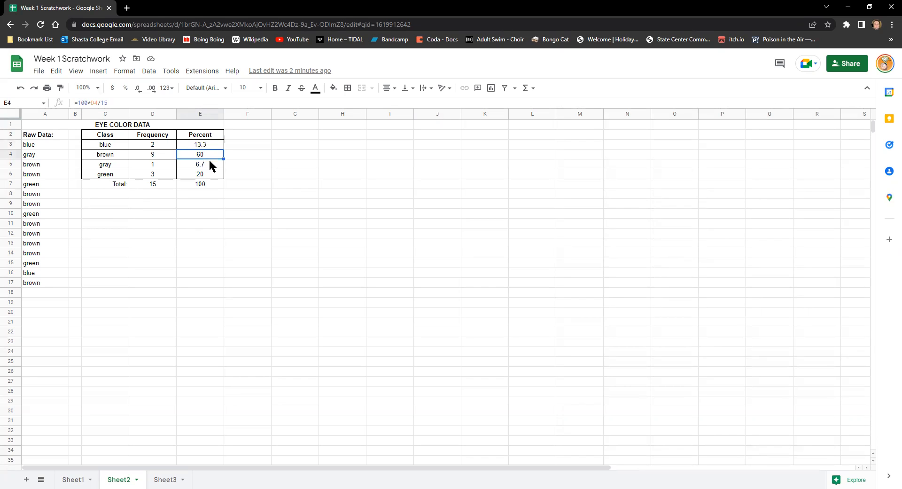
pyautogui.click(208, 163)
pyautogui.click(209, 173)
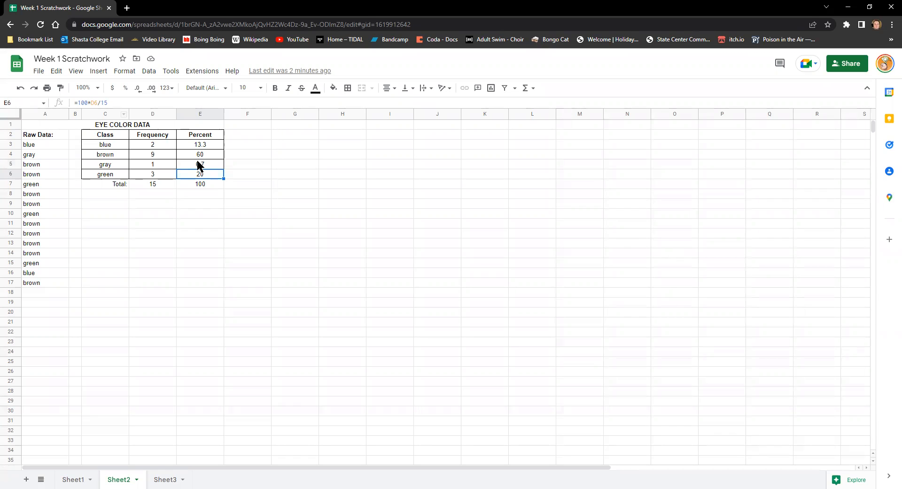
pyautogui.press('Up')
pyautogui.press('Up')
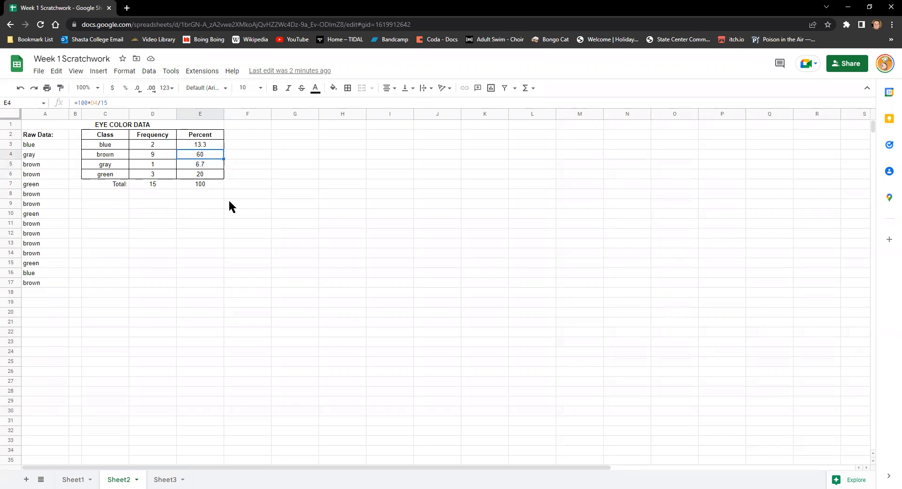
pyautogui.click(268, 204)
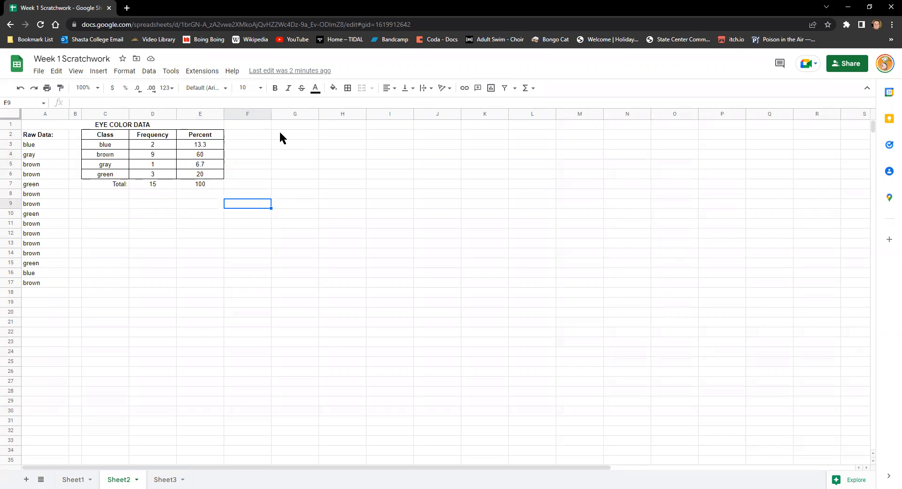
pyautogui.click(421, 184)
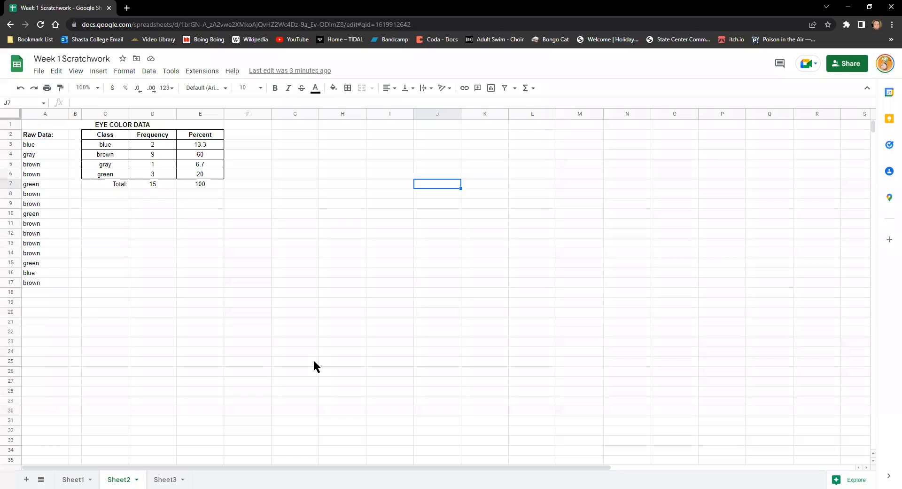
# - Insert a chart from the class and frequency data in C3:D6 and make it a pie chart
pyautogui.click(122, 143)
pyautogui.moveTo(122, 142); pyautogui.dragTo(153, 176)
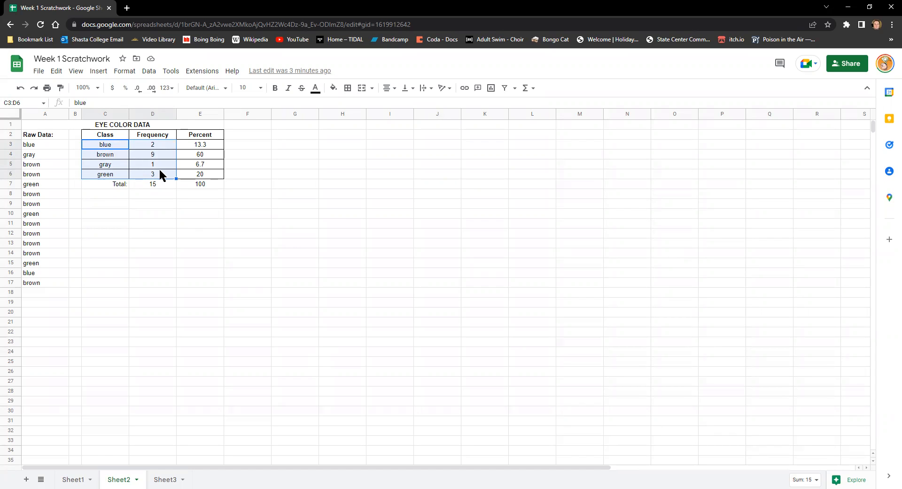
pyautogui.click(97, 80)
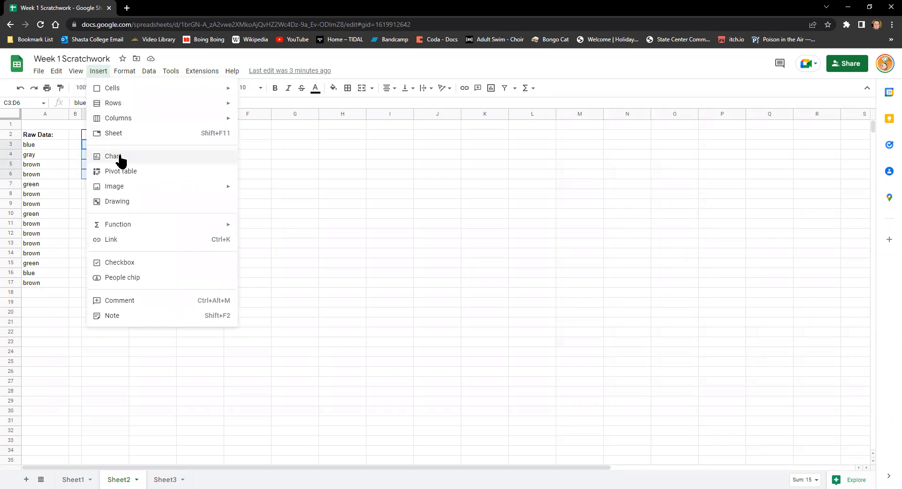
pyautogui.press('Escape')
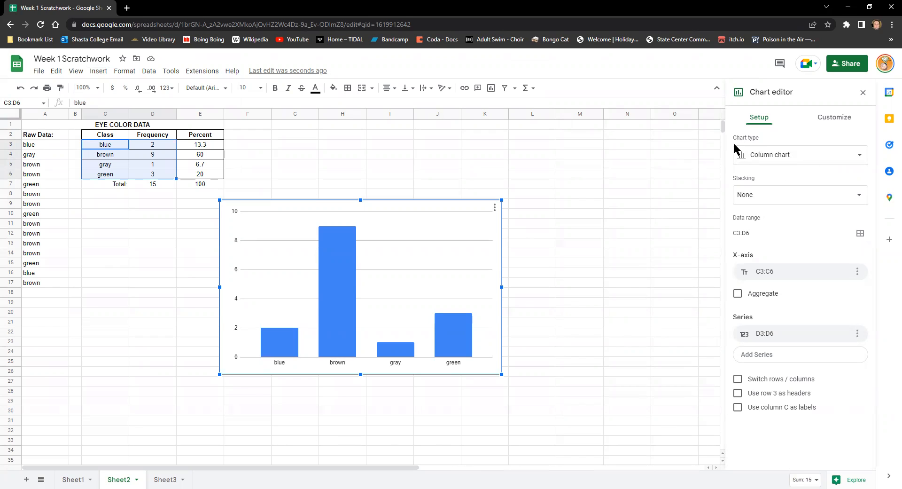
pyautogui.click(799, 159)
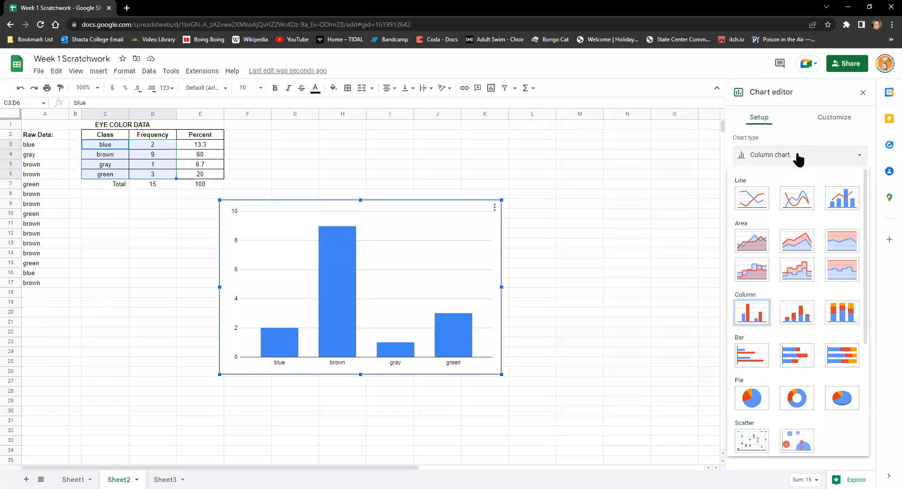
pyautogui.click(751, 405)
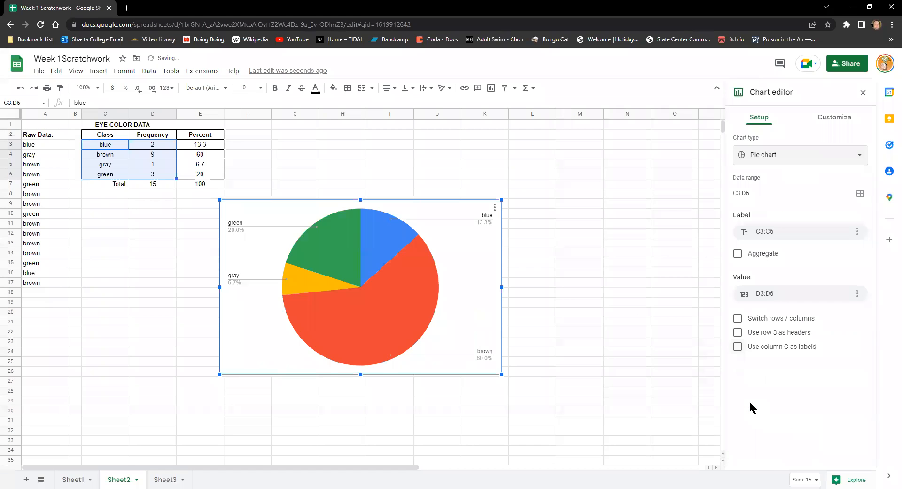
# - Try the doughnut and 3D pie chart types on the eye color chart and return to the plain pie chart
pyautogui.click(790, 155)
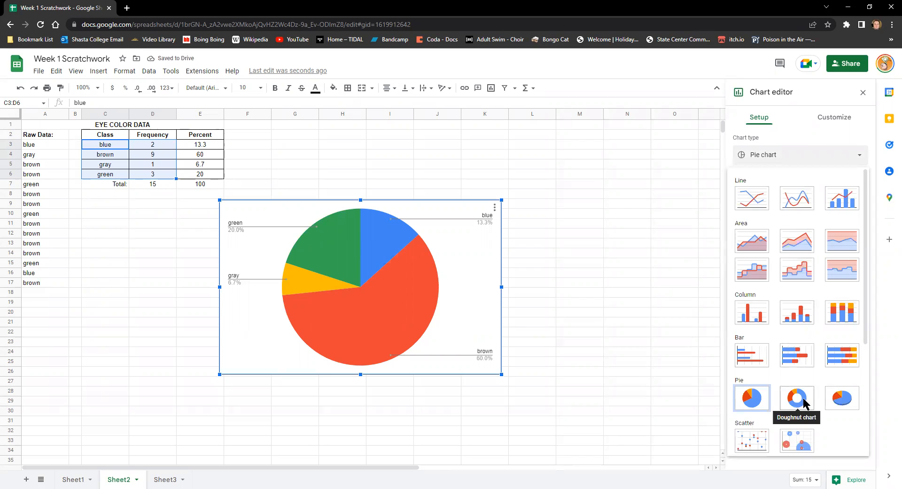
pyautogui.click(797, 397)
pyautogui.click(812, 155)
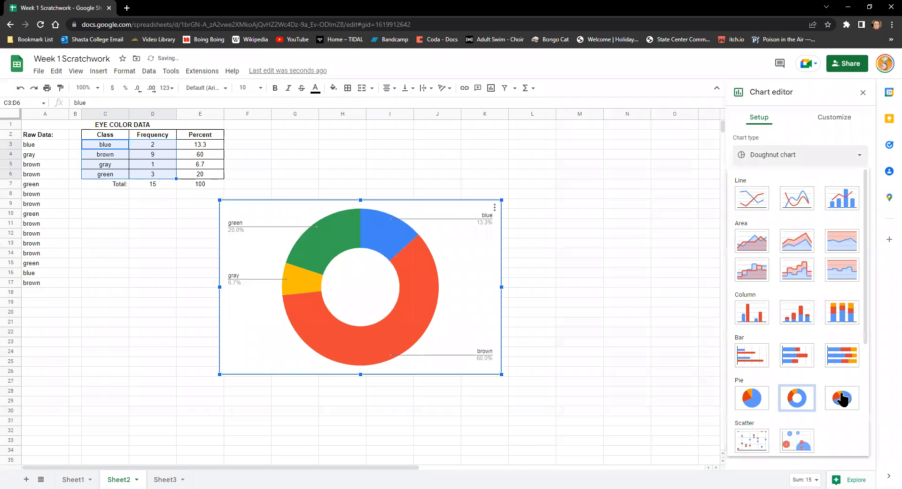
pyautogui.click(847, 400)
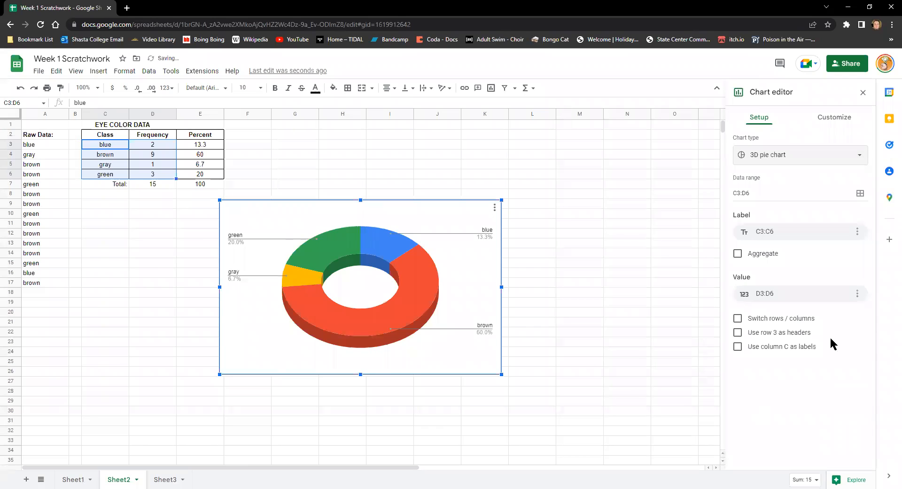
pyautogui.click(795, 159)
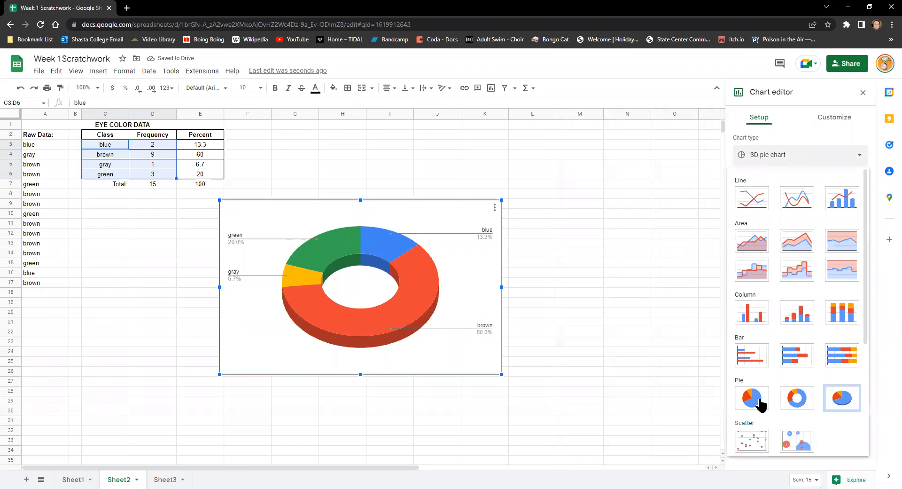
pyautogui.click(761, 403)
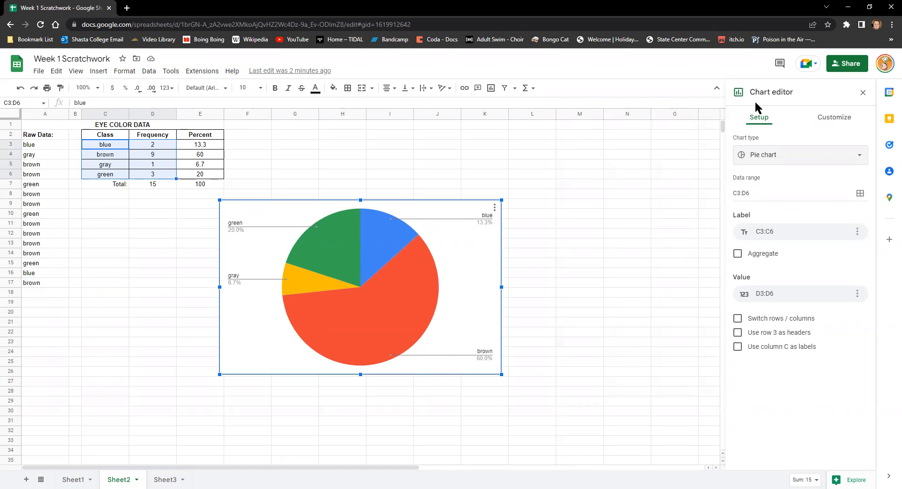
# - Set the pie chart's title to "Eye Color" and close the chart editing
pyautogui.click(840, 121)
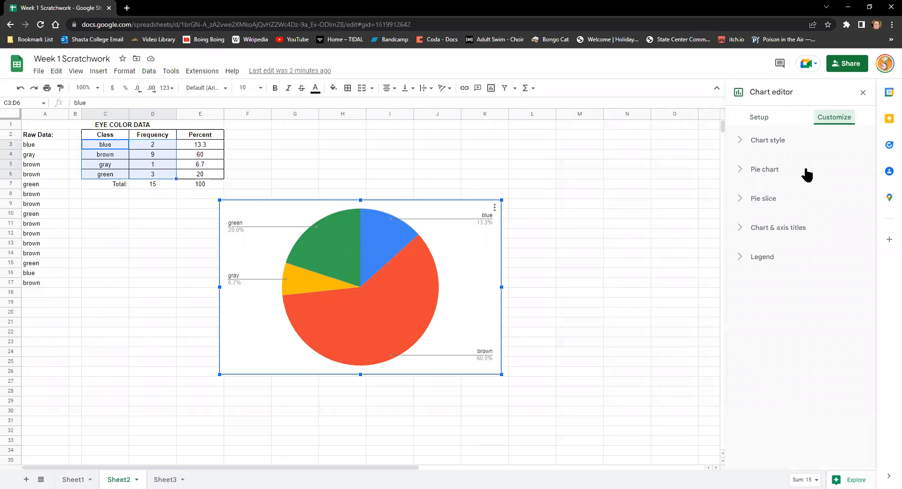
pyautogui.click(741, 229)
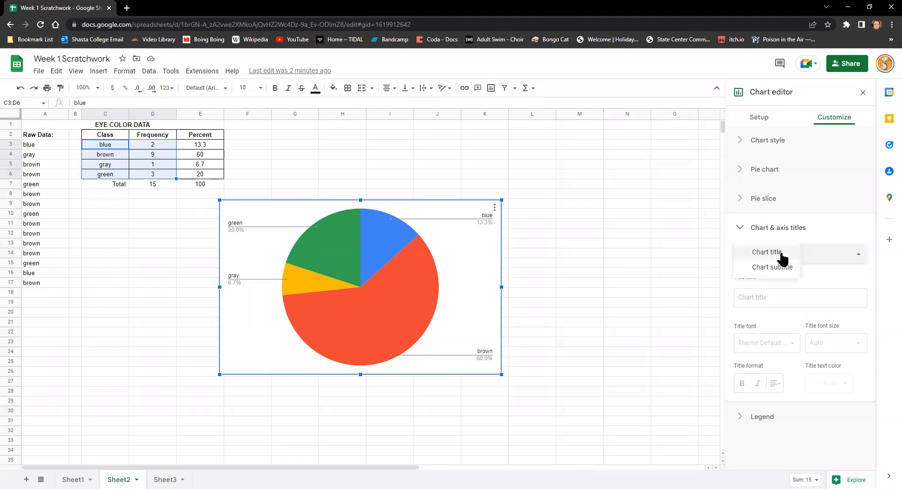
pyautogui.click(782, 256)
pyautogui.click(765, 297)
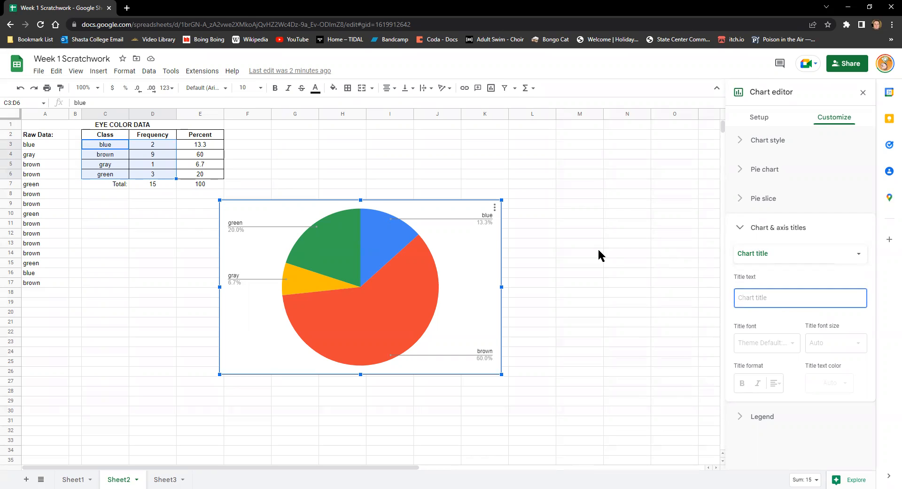
pyautogui.write('y')
pyautogui.press('BackSpace')
pyautogui.write('y')
pyautogui.press('BackSpace')
pyautogui.write('Eye Color')
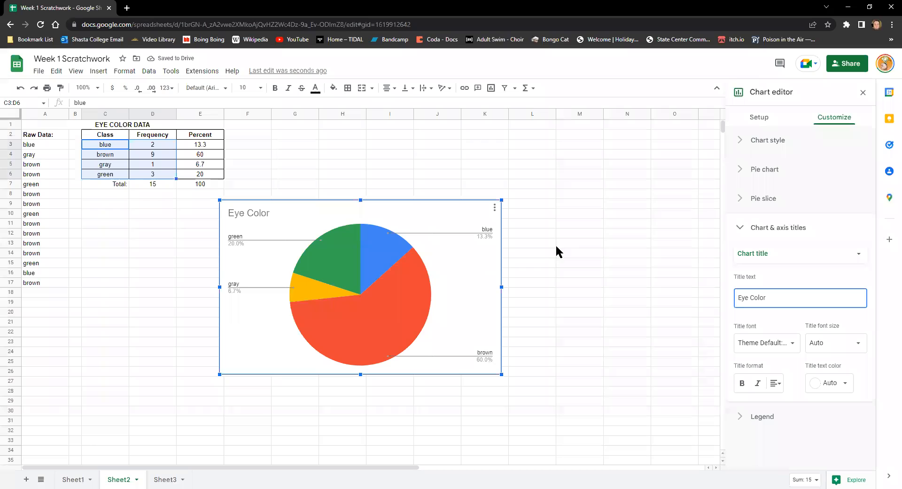
pyautogui.click(609, 334)
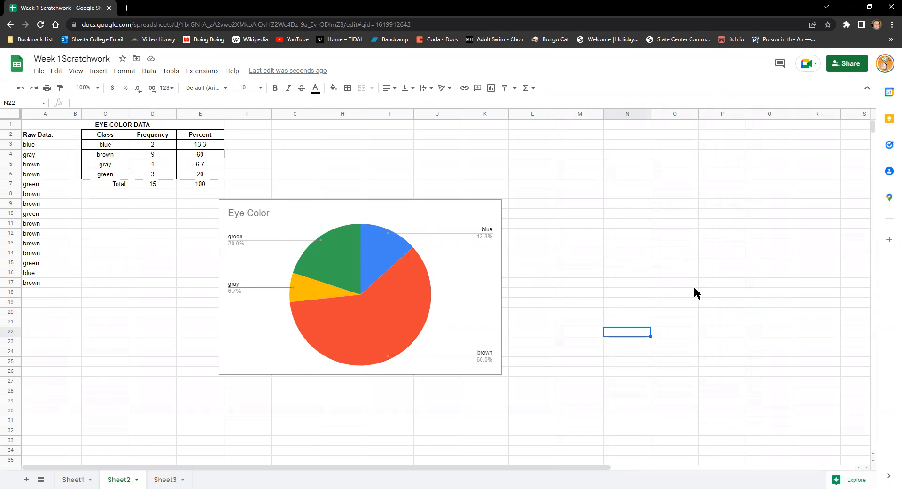
pyautogui.click(733, 292)
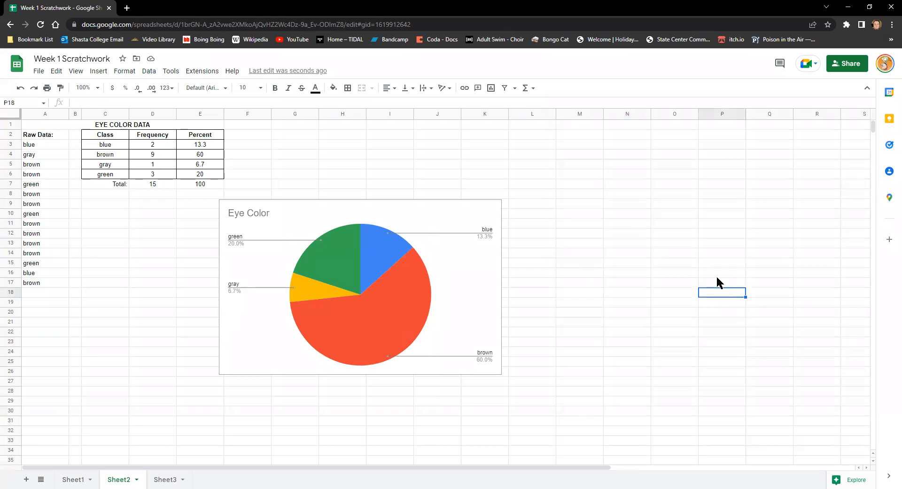